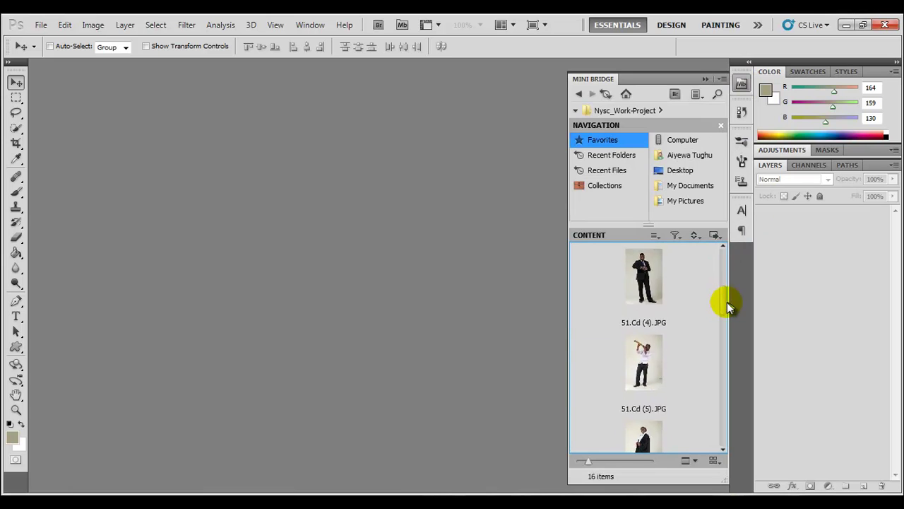
Step: Open the photo 51.Cd (8).JPG from Mini Bridge into the workspace and collapse the image browser
{"action": "left_click_drag", "start_coordinate": [654, 308], "coordinate": [374, 258]}
{"action": "left_click", "coordinate": [705, 78]}
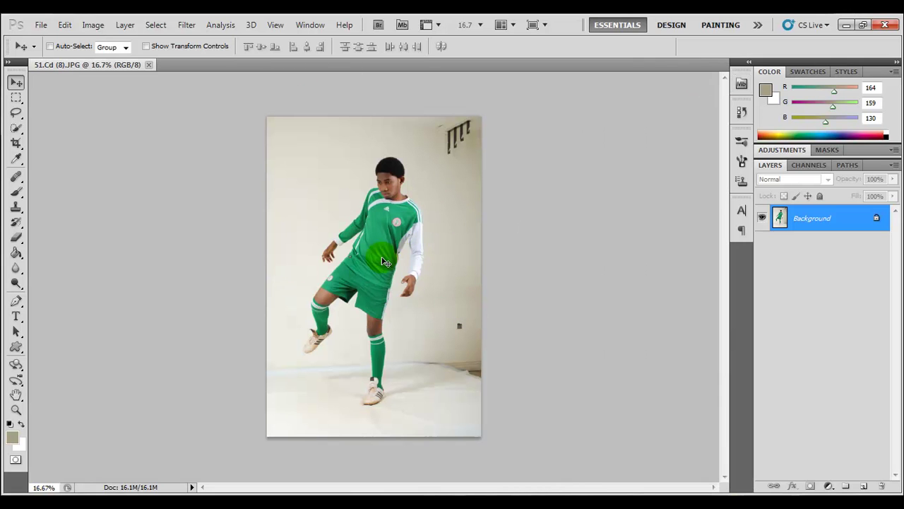
Step: Duplicate the Background layer and name the copy "Main-Work-Image"
{"action": "right_click", "coordinate": [780, 221]}
{"action": "left_click", "coordinate": [791, 250]}
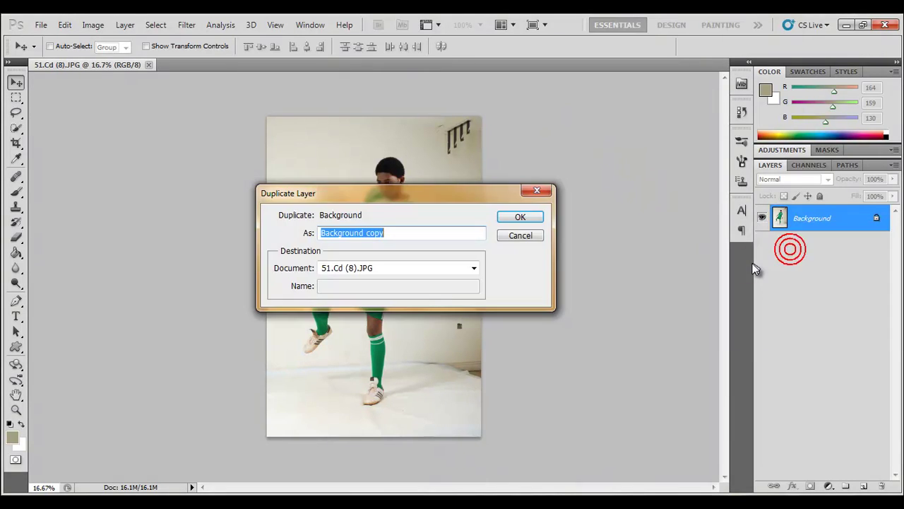
{"action": "key", "text": "Caps_Lock"}
{"action": "type", "text": "M"}
{"action": "key", "text": "Caps_Lock"}
{"action": "type", "text": "ia"}
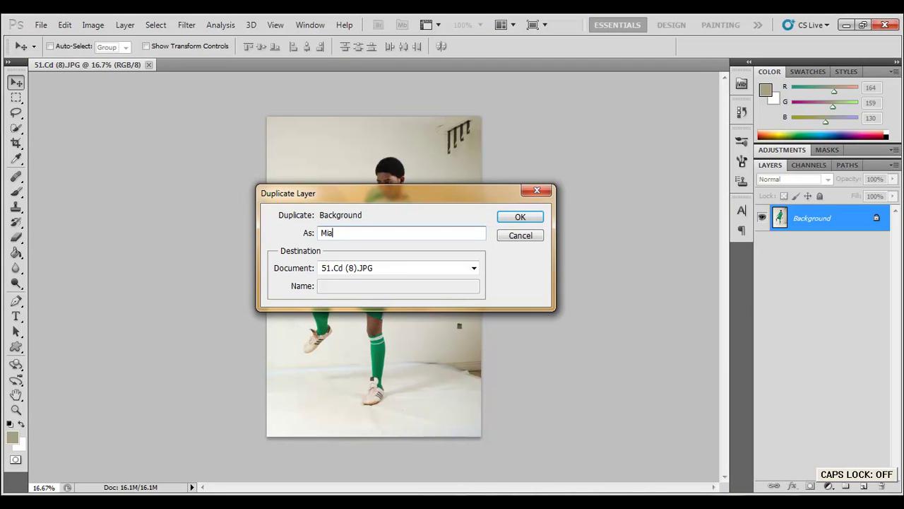
{"action": "type", "text": "n-"}
{"action": "key", "text": "Caps_Lock"}
{"action": "type", "text": "W"}
{"action": "key", "text": "Caps_Lock"}
{"action": "type", "text": "ork"}
{"action": "left_click", "coordinate": [539, 217]}
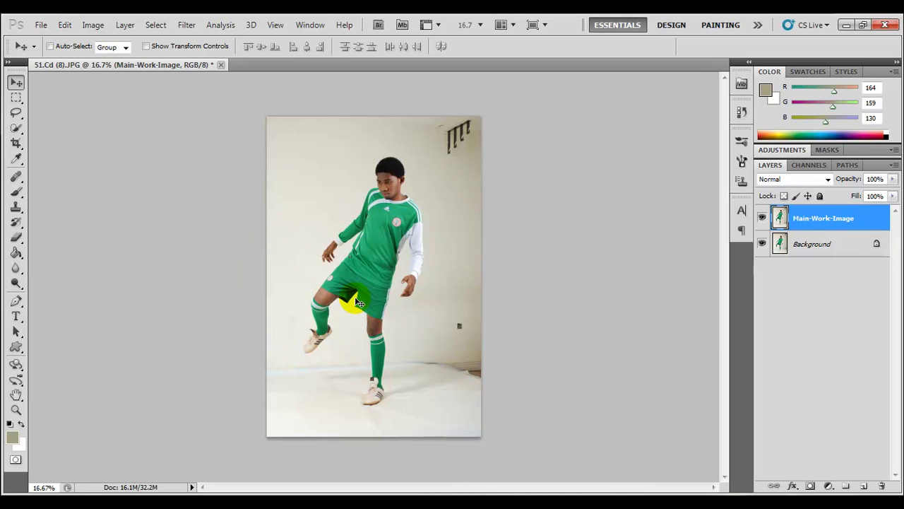
Step: Apply a Brightness/Contrast adjustment to the Main-Work-Image layer with brightness -150 and contrast 100
{"action": "left_click", "coordinate": [93, 25]}
{"action": "left_click", "coordinate": [80, 25]}
{"action": "left_click", "coordinate": [81, 25]}
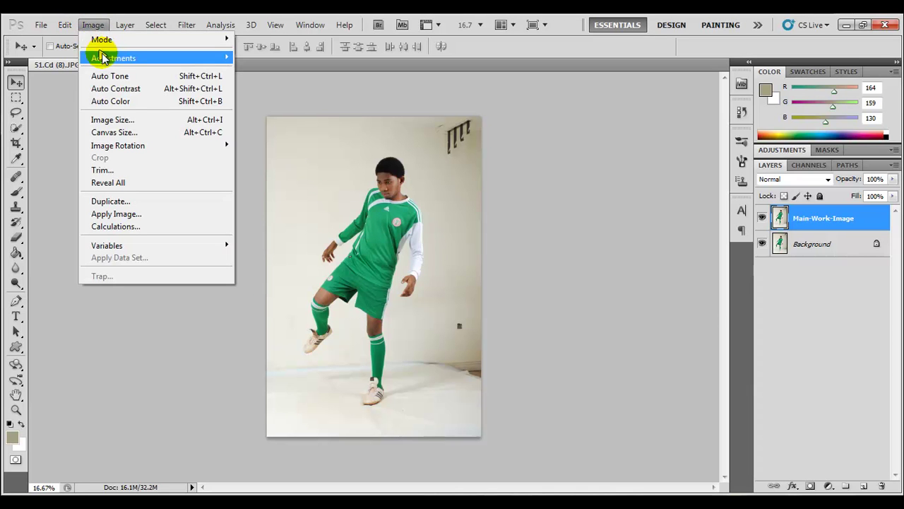
{"action": "mouse_move", "coordinate": [115, 58]}
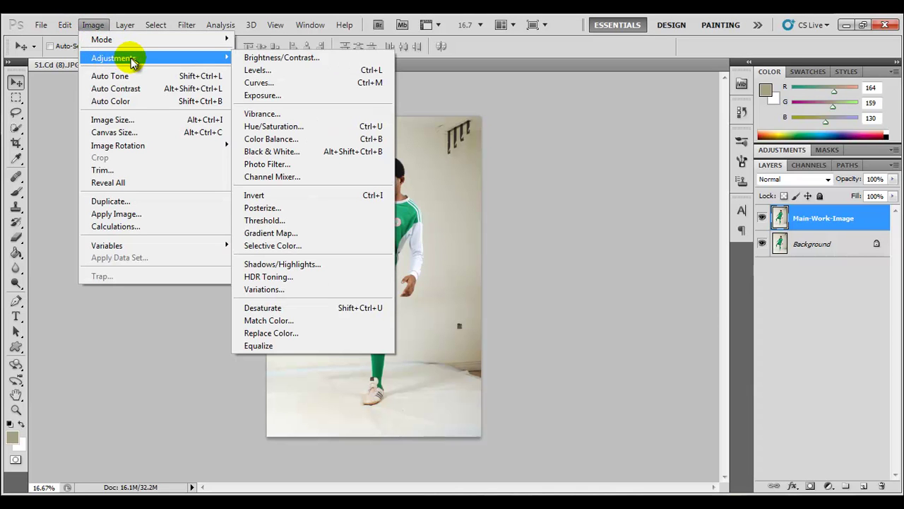
{"action": "left_click", "coordinate": [301, 63]}
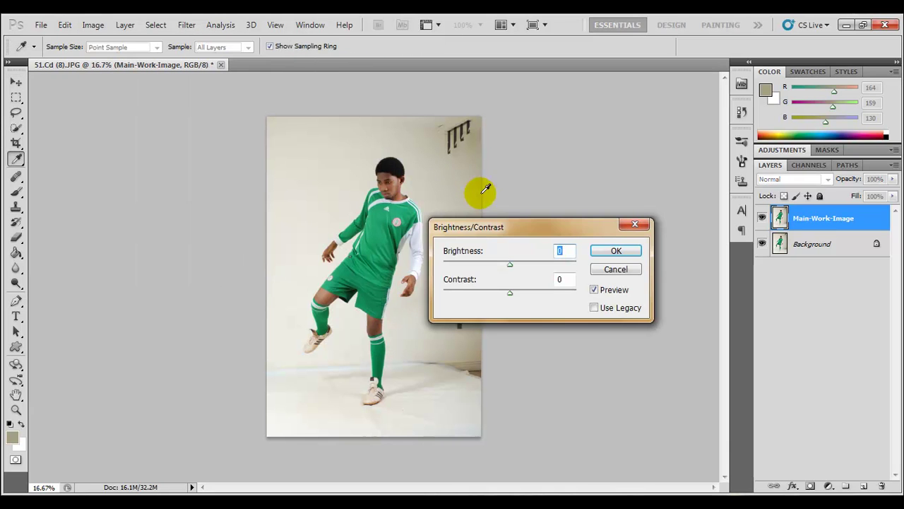
{"action": "left_click_drag", "start_coordinate": [508, 230], "coordinate": [551, 223]}
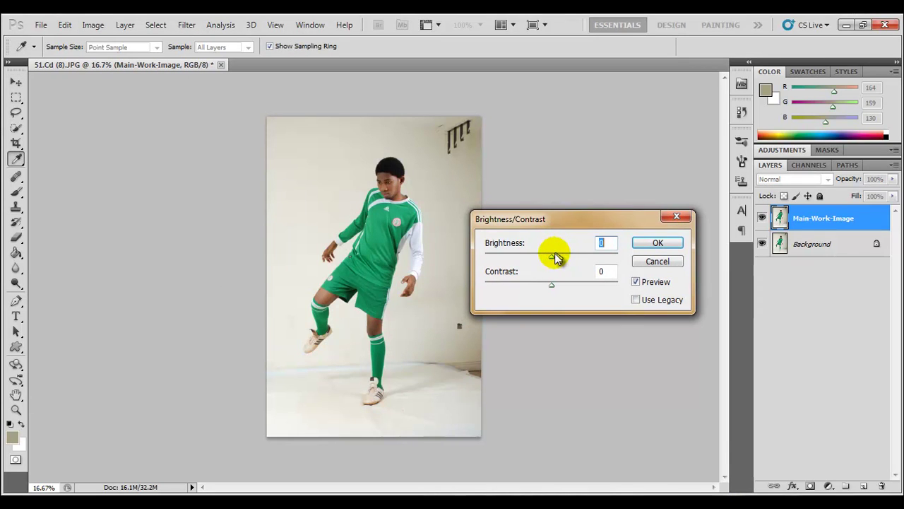
{"action": "left_click_drag", "start_coordinate": [553, 258], "coordinate": [465, 268]}
{"action": "left_click_drag", "start_coordinate": [549, 286], "coordinate": [634, 285]}
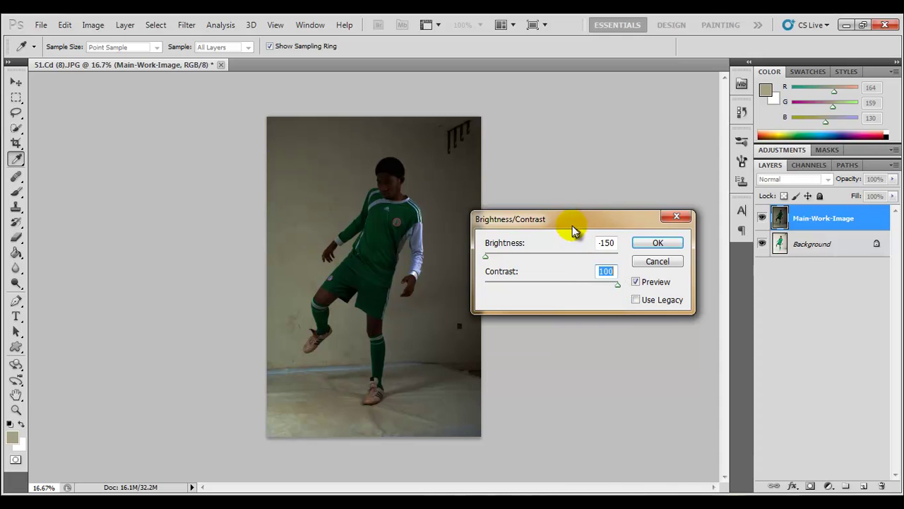
{"action": "left_click_drag", "start_coordinate": [573, 229], "coordinate": [571, 189]}
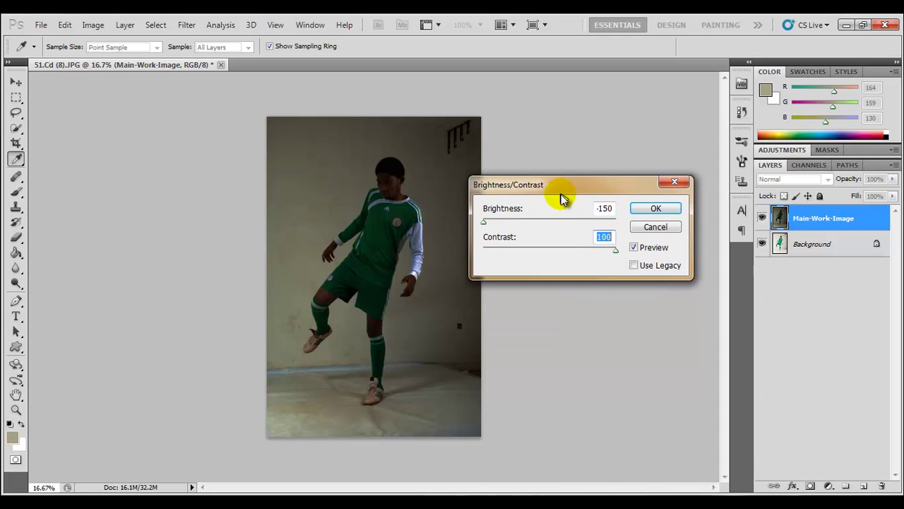
{"action": "left_click", "coordinate": [676, 211]}
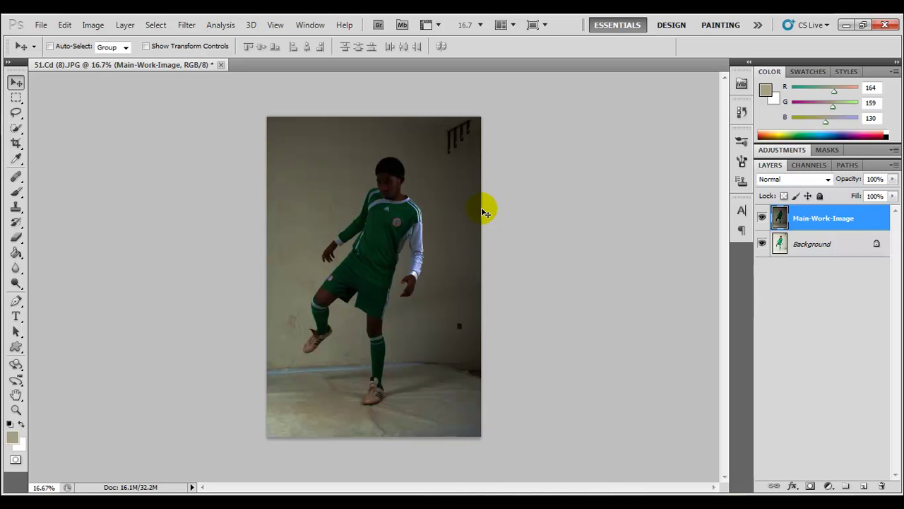
Step: Desaturate the darkened Main-Work-Image layer
{"action": "left_click", "coordinate": [94, 27]}
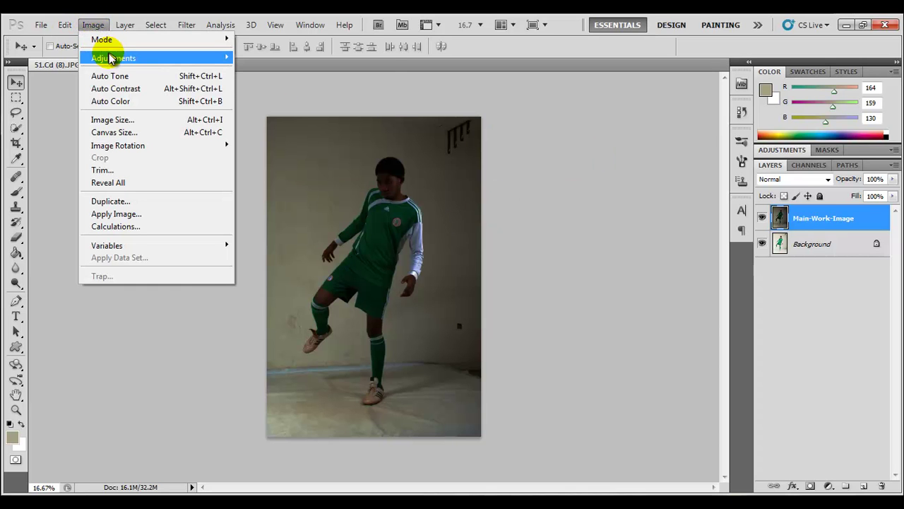
{"action": "mouse_move", "coordinate": [147, 63]}
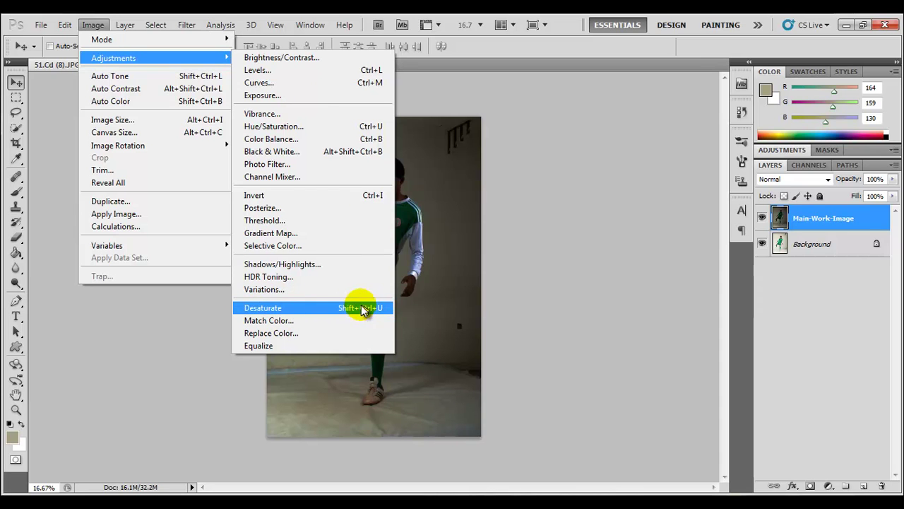
{"action": "left_click", "coordinate": [265, 309]}
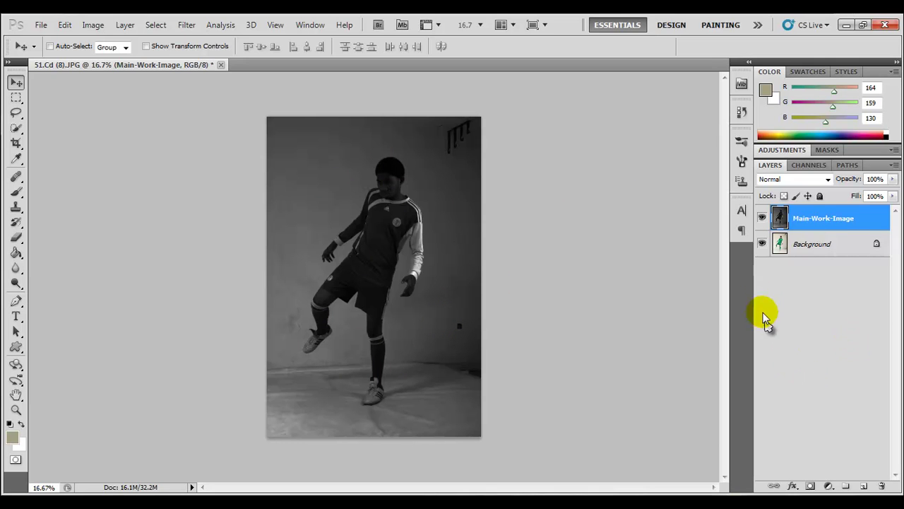
Step: Duplicate the desaturated Main-Work-Image layer, keeping the suggested name
{"action": "left_click", "coordinate": [810, 220]}
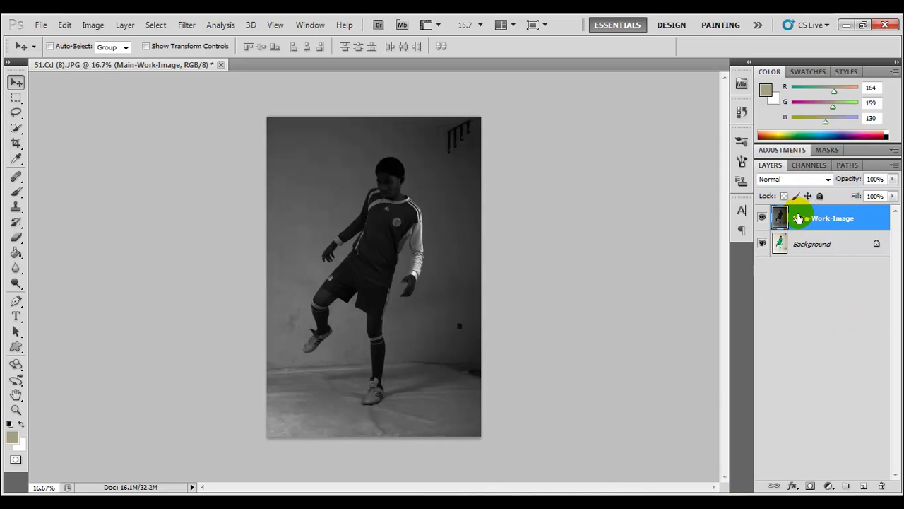
{"action": "right_click", "coordinate": [799, 219]}
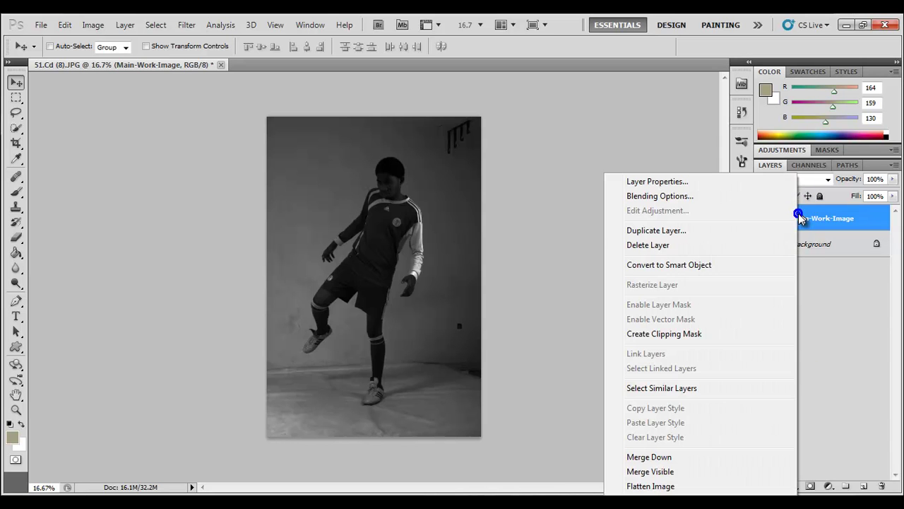
{"action": "left_click", "coordinate": [667, 229]}
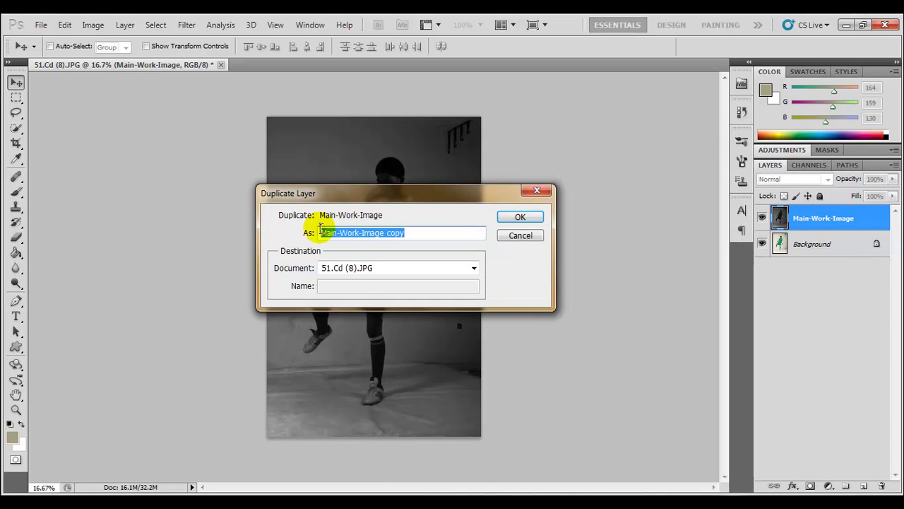
{"action": "left_click", "coordinate": [503, 220]}
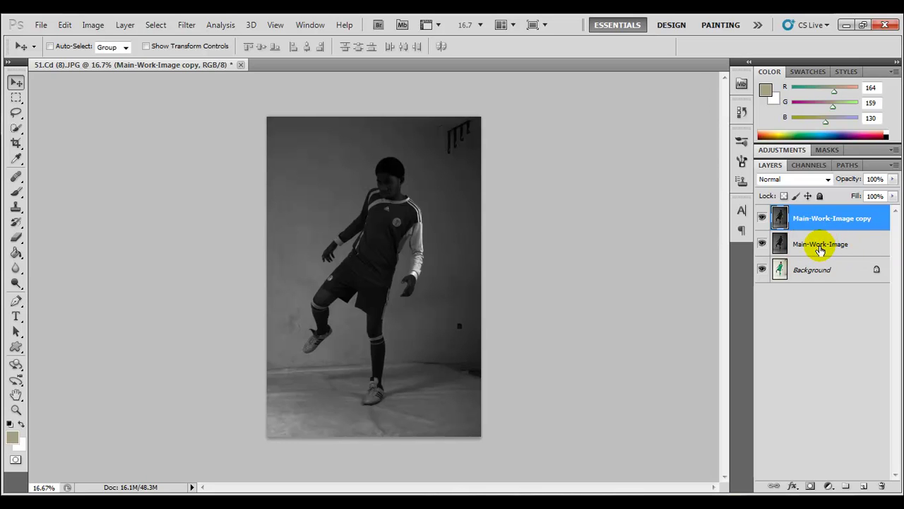
Step: Invert the colours of the Main-Work-Image copy layer
{"action": "left_click", "coordinate": [813, 220]}
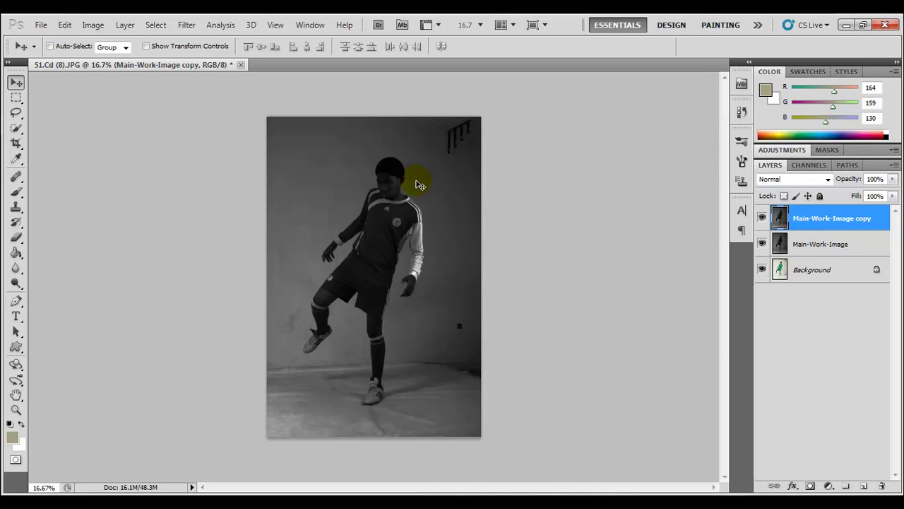
{"action": "left_click", "coordinate": [94, 26]}
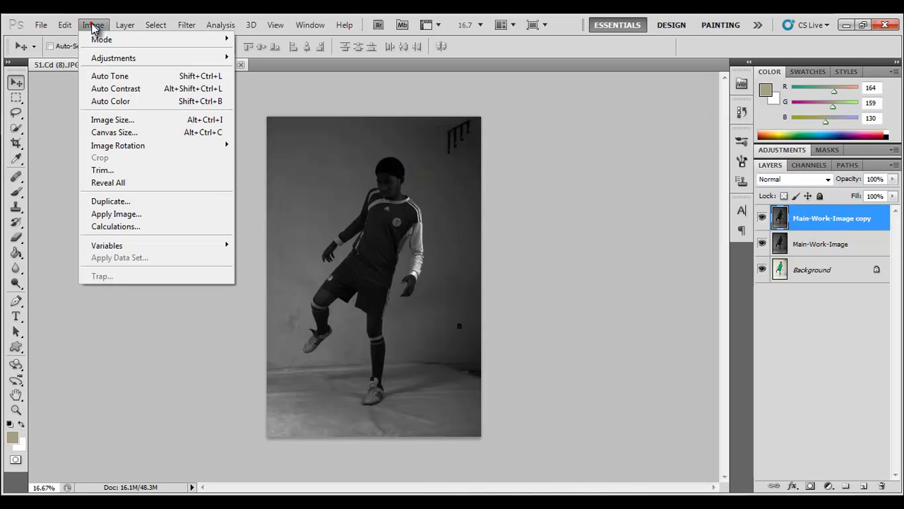
{"action": "mouse_move", "coordinate": [114, 58]}
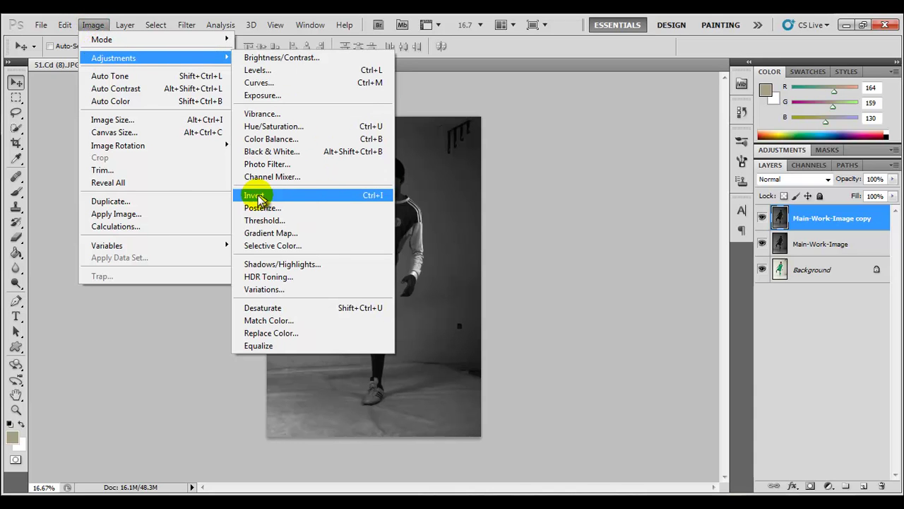
{"action": "left_click", "coordinate": [276, 196]}
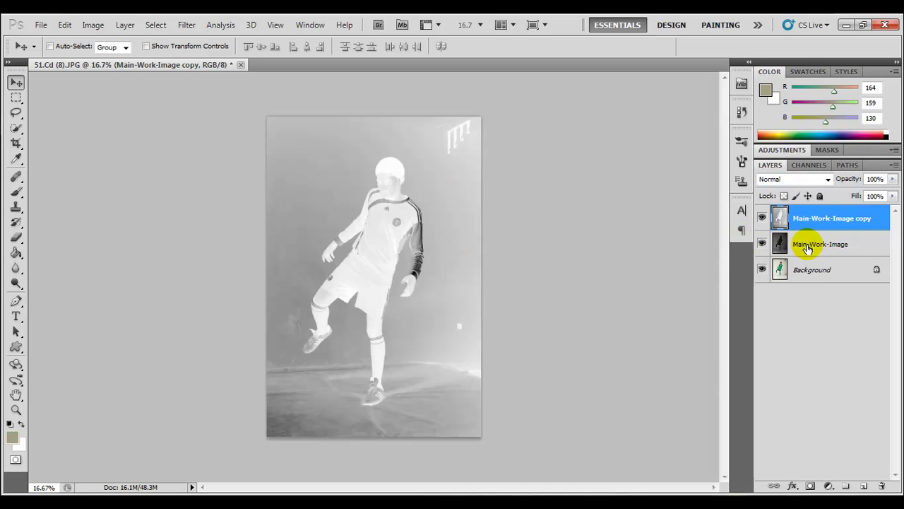
Step: Set the inverted layer's blend mode to Color Dodge and toggle its visibility off and on to compare
{"action": "left_click", "coordinate": [830, 182]}
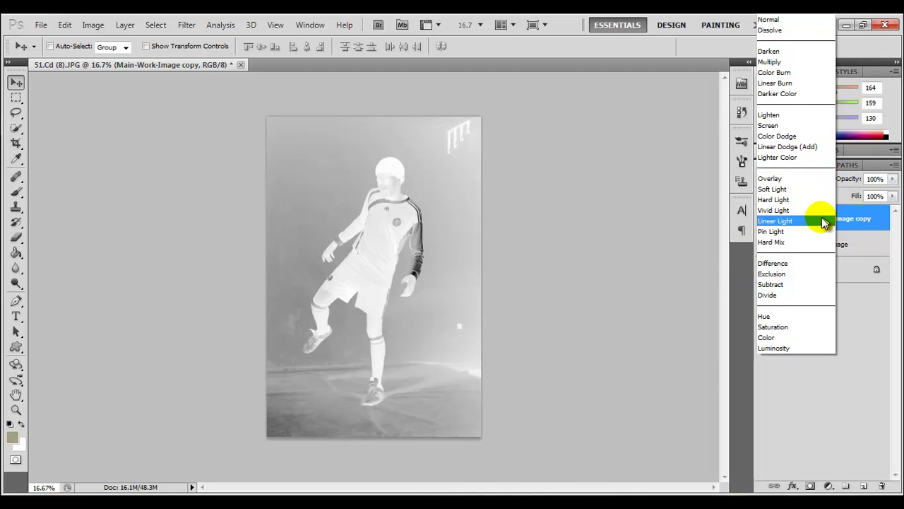
{"action": "left_click", "coordinate": [792, 137]}
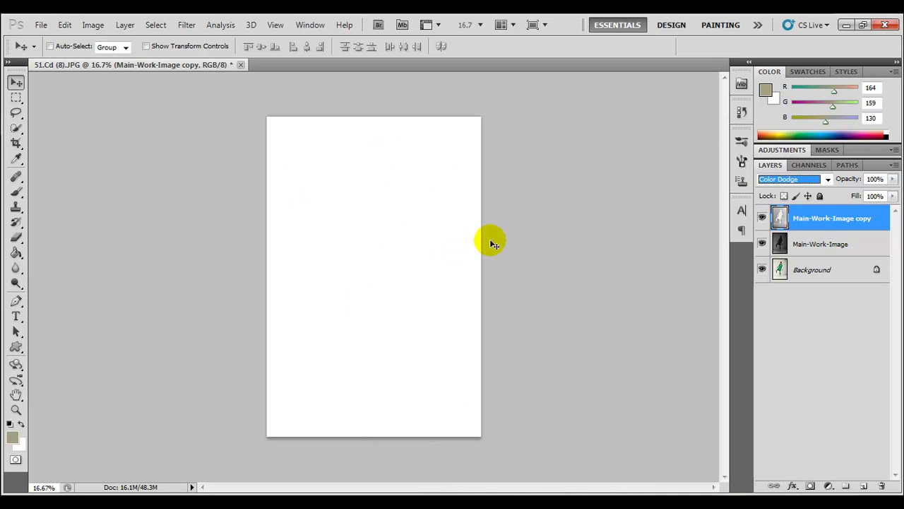
{"action": "left_click", "coordinate": [762, 219]}
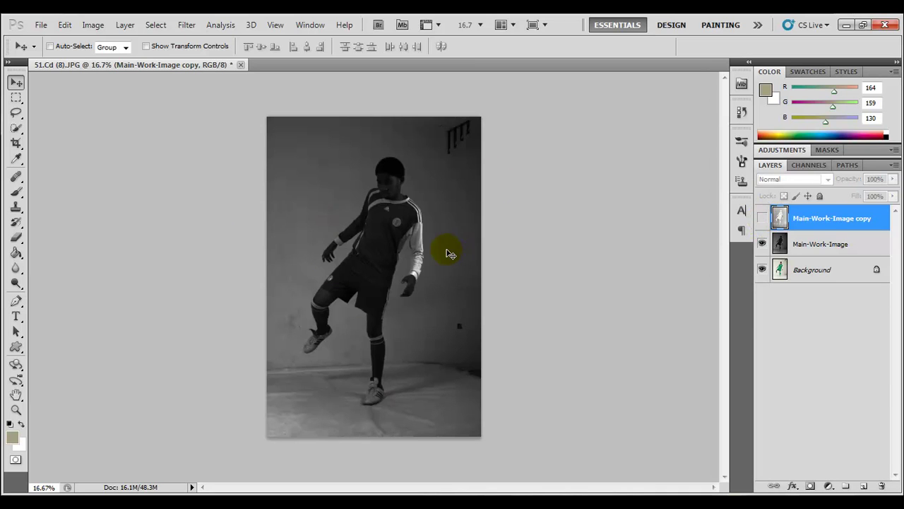
{"action": "left_click", "coordinate": [761, 218]}
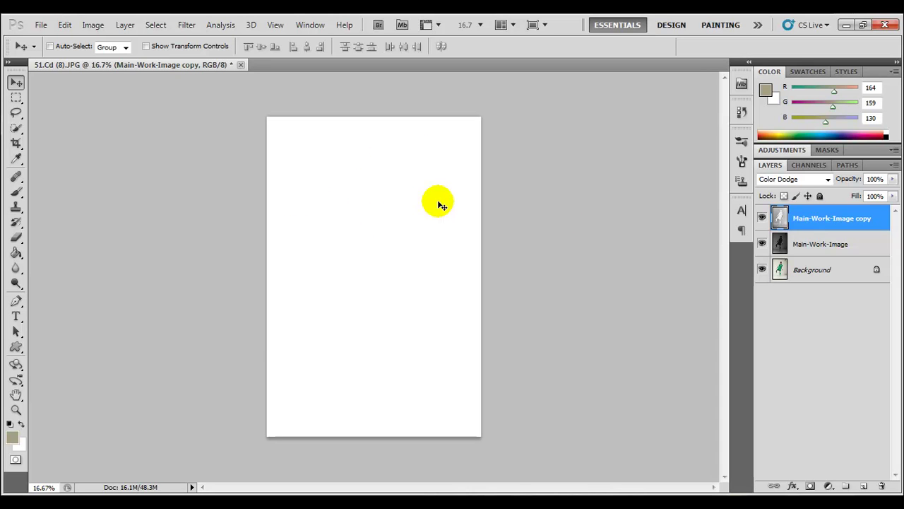
Step: Apply a Gaussian Blur with a 5.5 pixel radius to the Main-Work-Image copy layer, previewing smaller and larger radii first
{"action": "left_click", "coordinate": [186, 25]}
{"action": "mouse_move", "coordinate": [198, 146]}
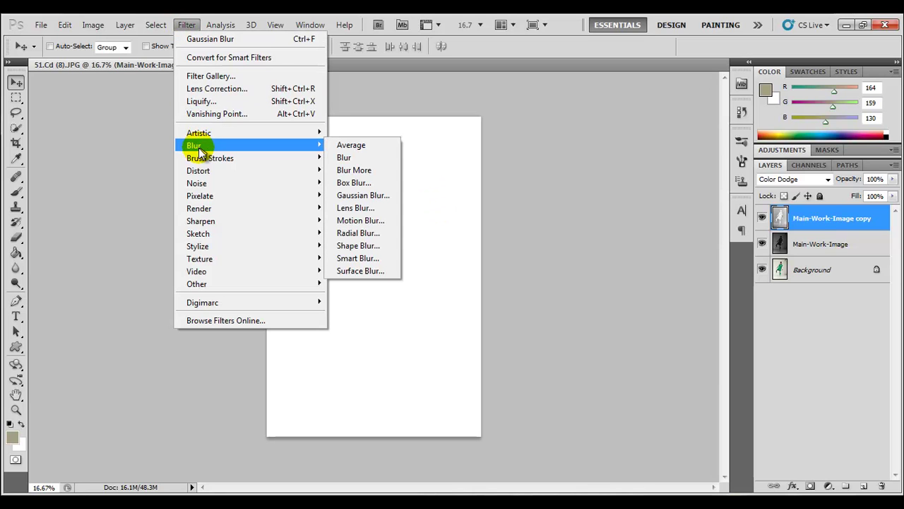
{"action": "left_click", "coordinate": [360, 195]}
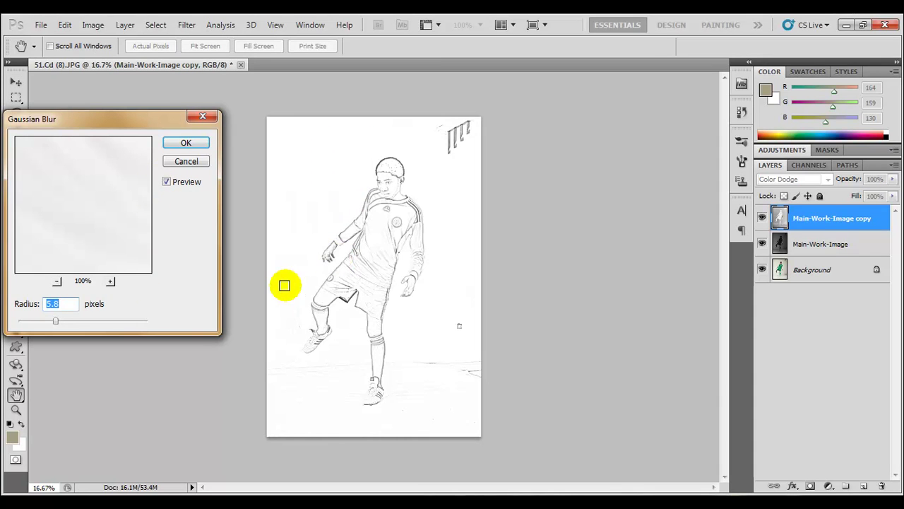
{"action": "left_click_drag", "start_coordinate": [57, 322], "coordinate": [60, 324]}
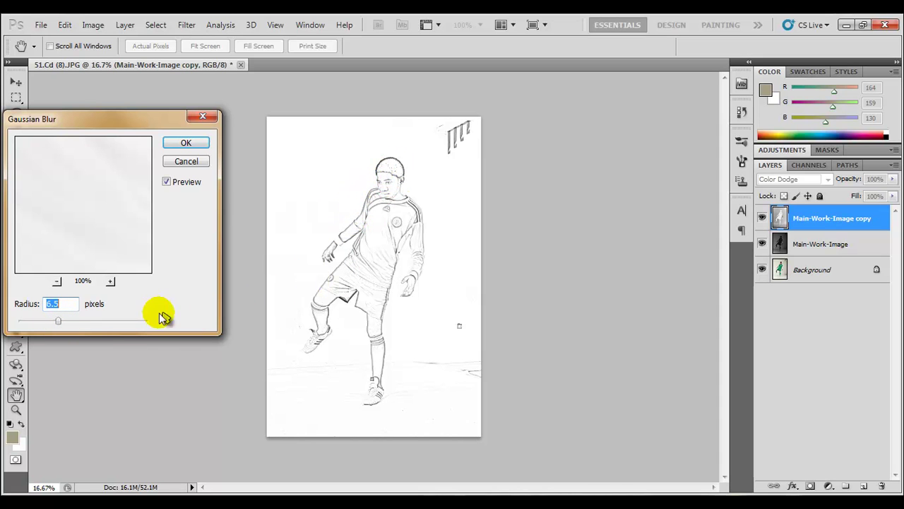
{"action": "left_click_drag", "start_coordinate": [58, 322], "coordinate": [40, 325]}
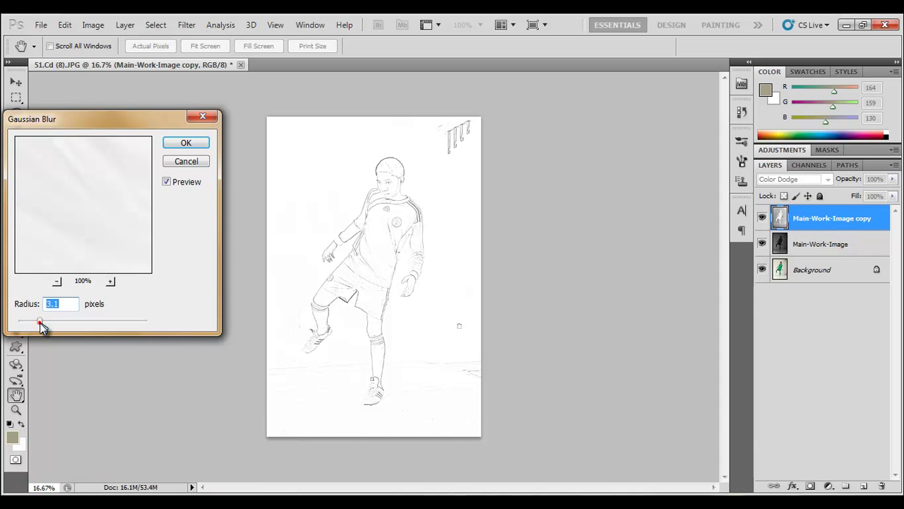
{"action": "left_click_drag", "start_coordinate": [99, 333], "coordinate": [116, 333]}
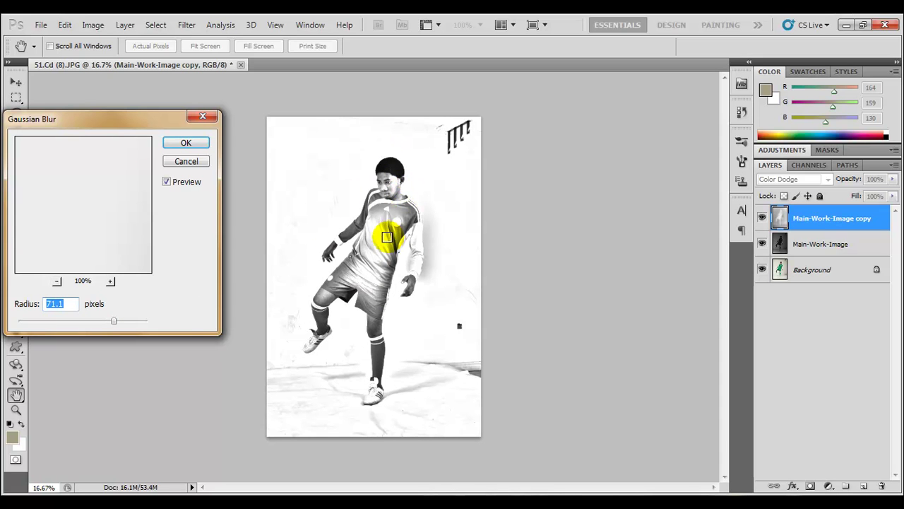
{"action": "left_click_drag", "start_coordinate": [81, 326], "coordinate": [51, 320]}
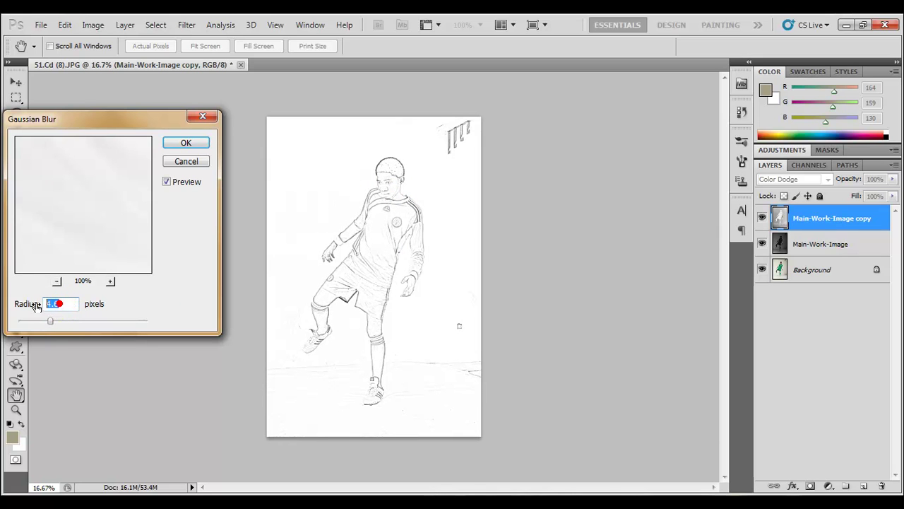
{"action": "type", "text": "5.5"}
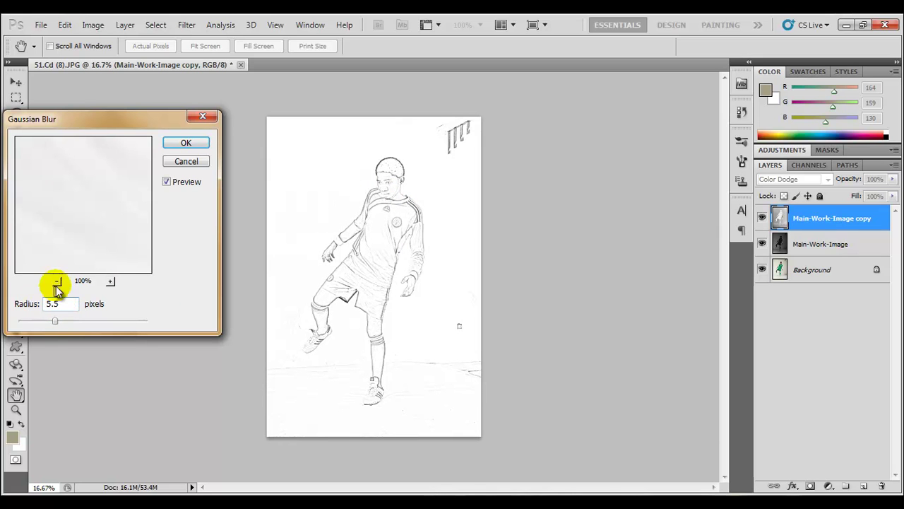
{"action": "left_click", "coordinate": [187, 146]}
{"action": "key", "text": "v"}
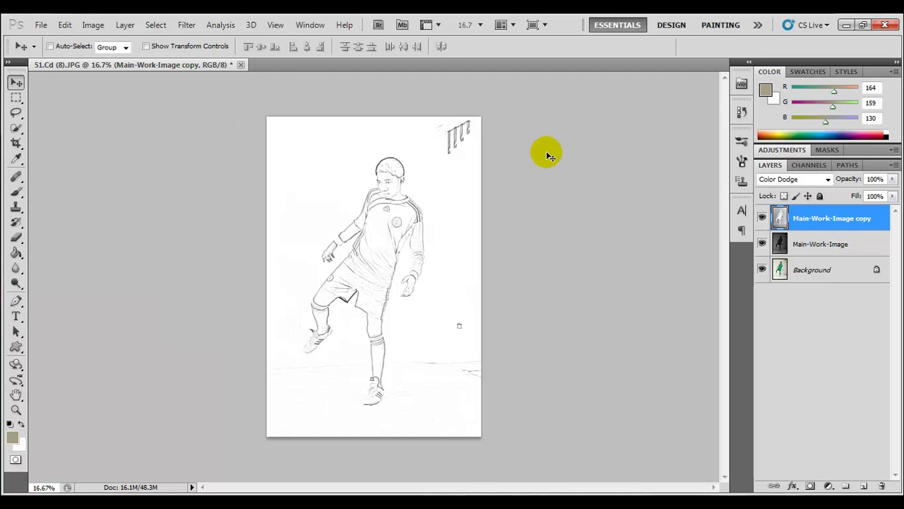
Step: Hide the original Background layer
{"action": "left_click", "coordinate": [762, 275]}
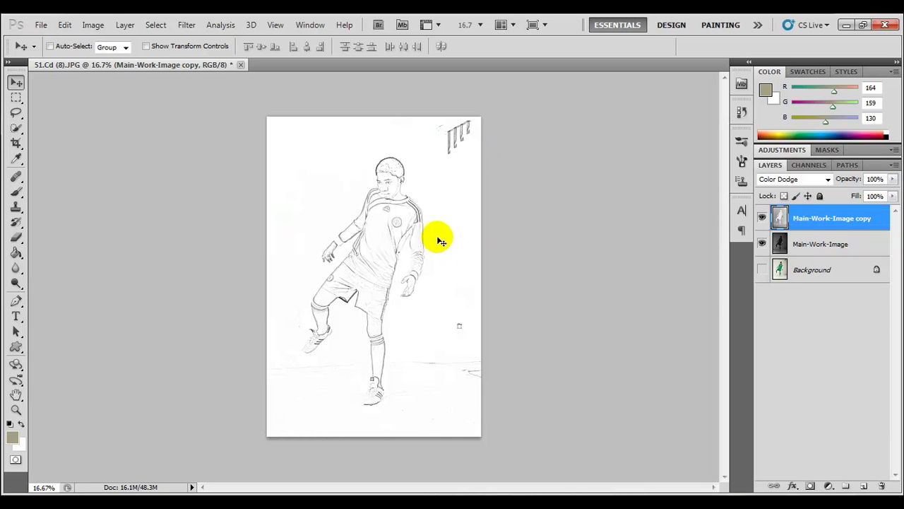
{"action": "left_click", "coordinate": [95, 22]}
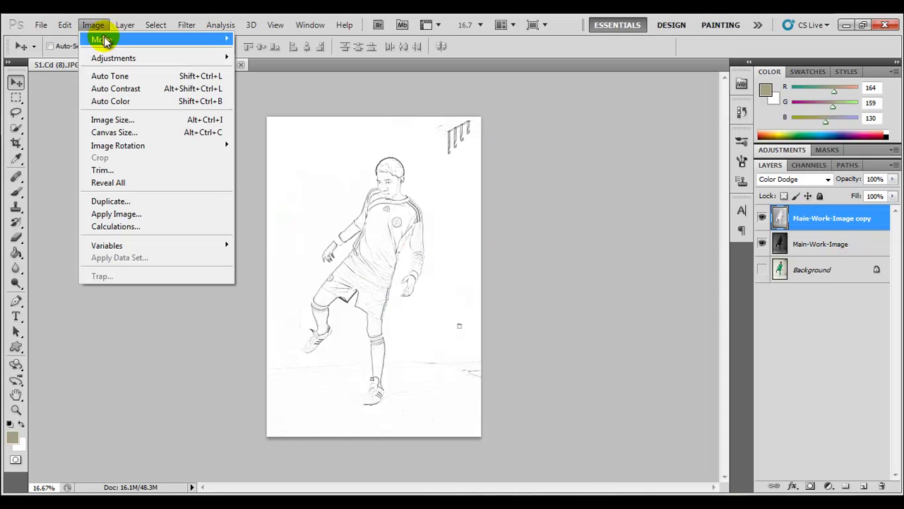
{"action": "mouse_move", "coordinate": [149, 61]}
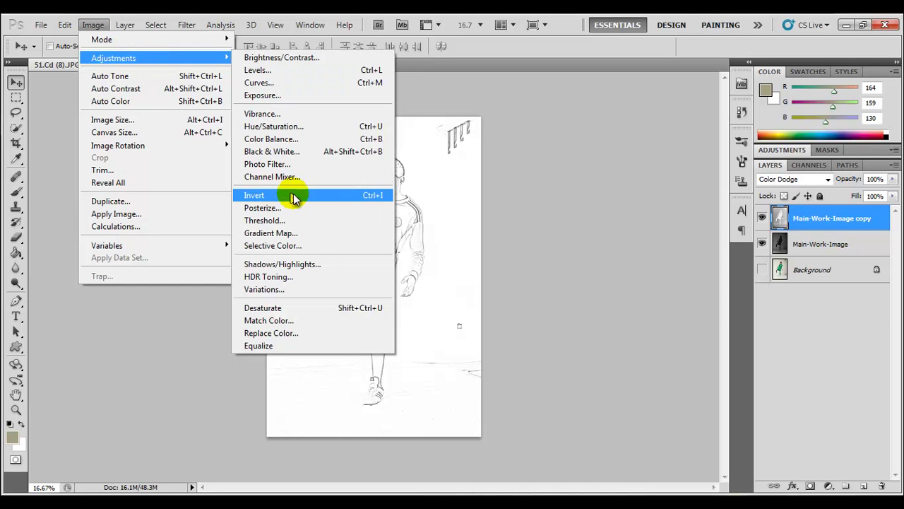
{"action": "left_click", "coordinate": [540, 221]}
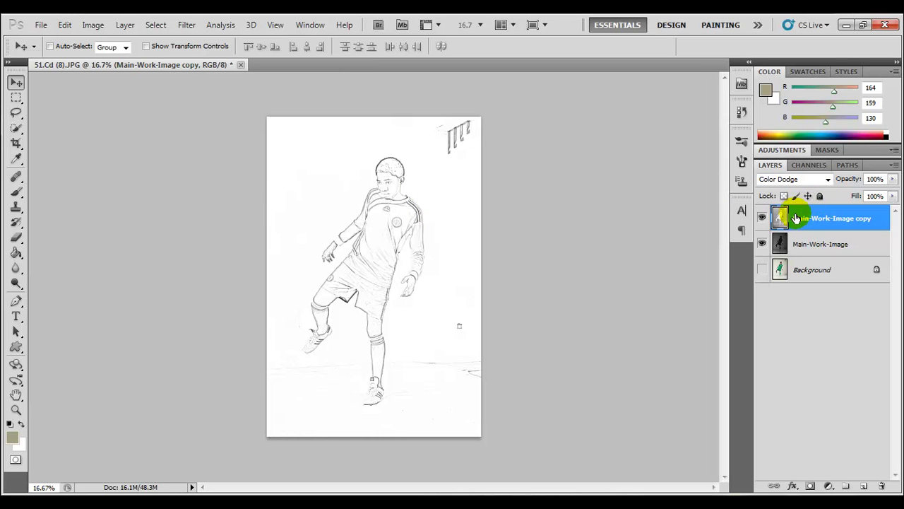
{"action": "left_click", "coordinate": [186, 25]}
{"action": "mouse_move", "coordinate": [200, 146]}
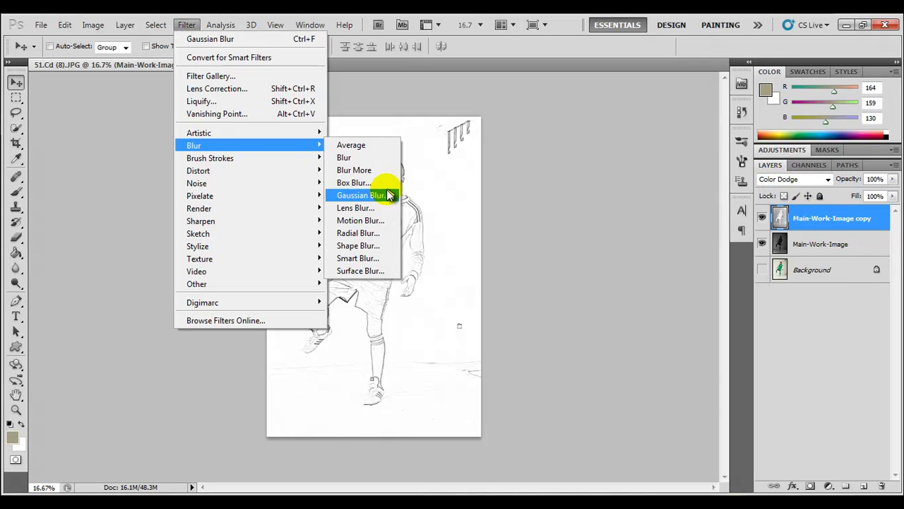
{"action": "left_click", "coordinate": [475, 188]}
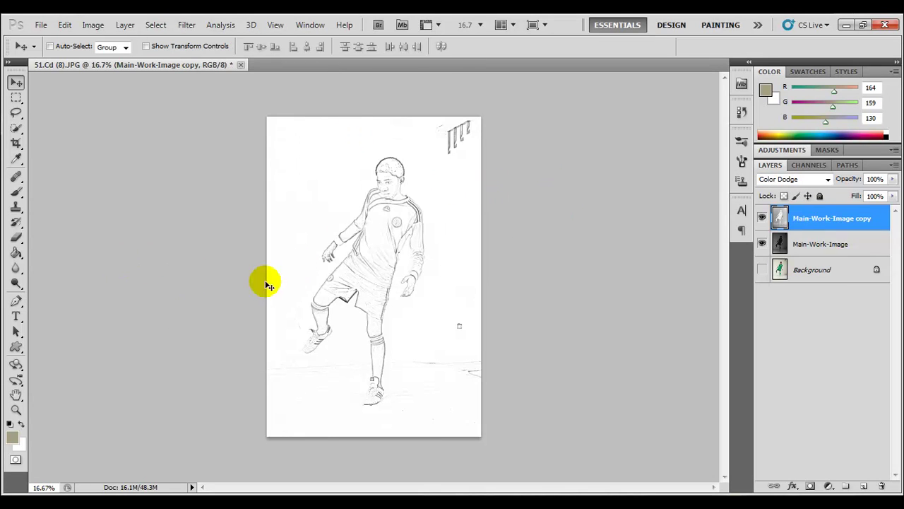